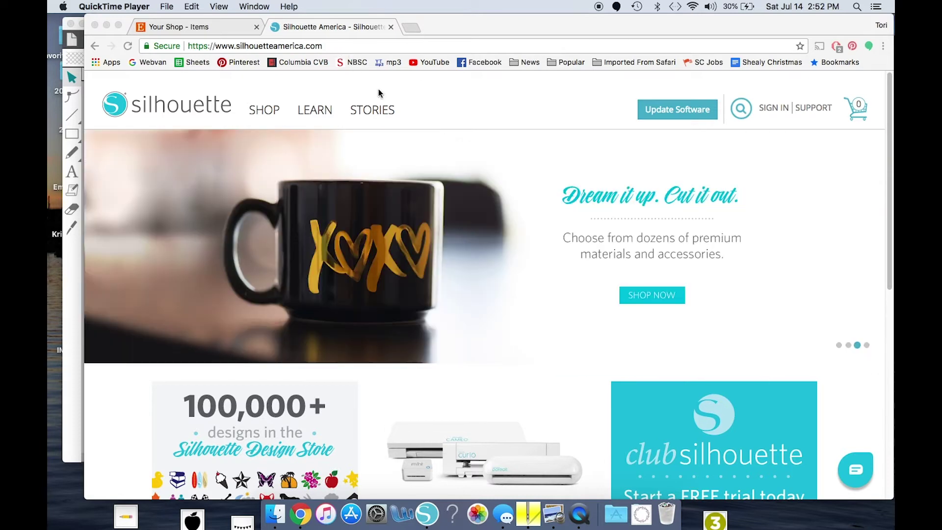
- Open the Silhouette Software download page listing 4.1.206 and beta 4.1.461, then return to Silhouette Studio
{"action": "left_click", "coordinate": [699, 114]}
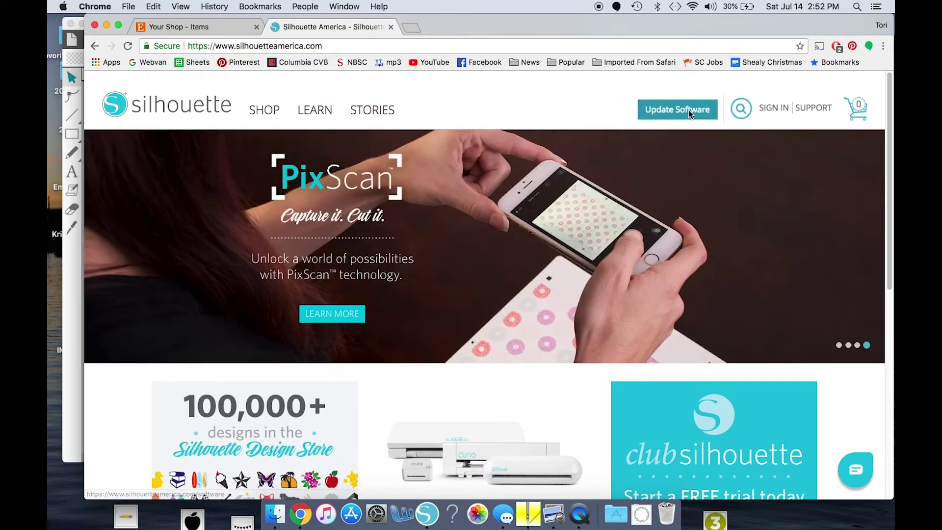
{"action": "left_click", "coordinate": [679, 109]}
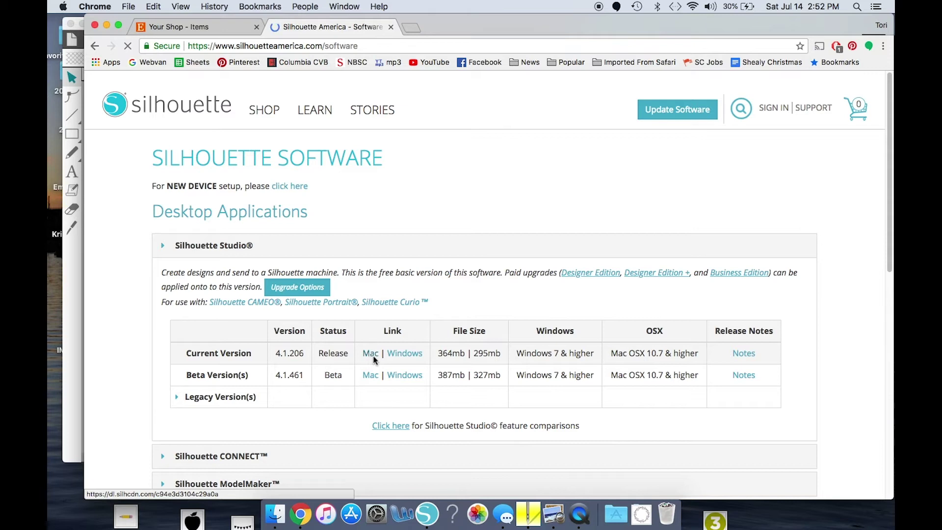
{"action": "left_click", "coordinate": [107, 26]}
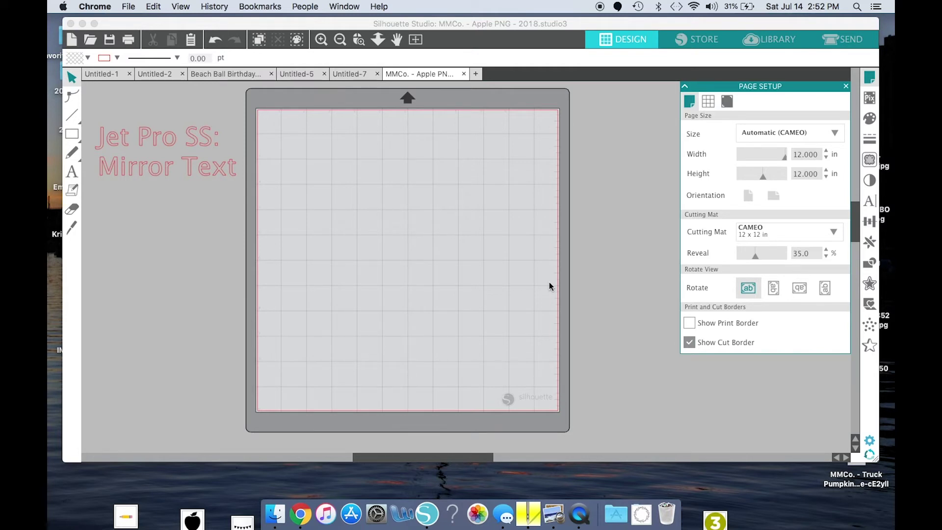
- Set the page size to Letter (8.5 × 11 in) and turn on Show Print Border
{"action": "left_click", "coordinate": [874, 80]}
{"action": "left_click", "coordinate": [870, 81]}
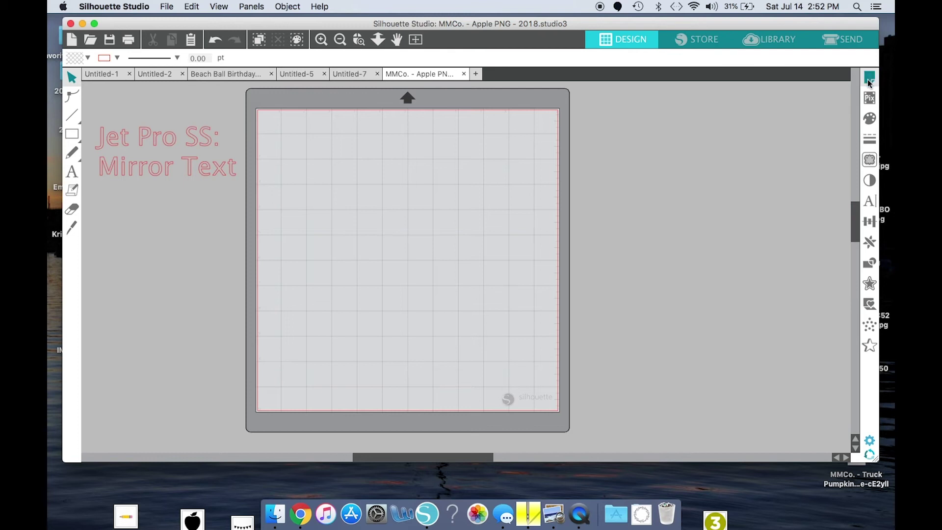
{"action": "left_click", "coordinate": [869, 79]}
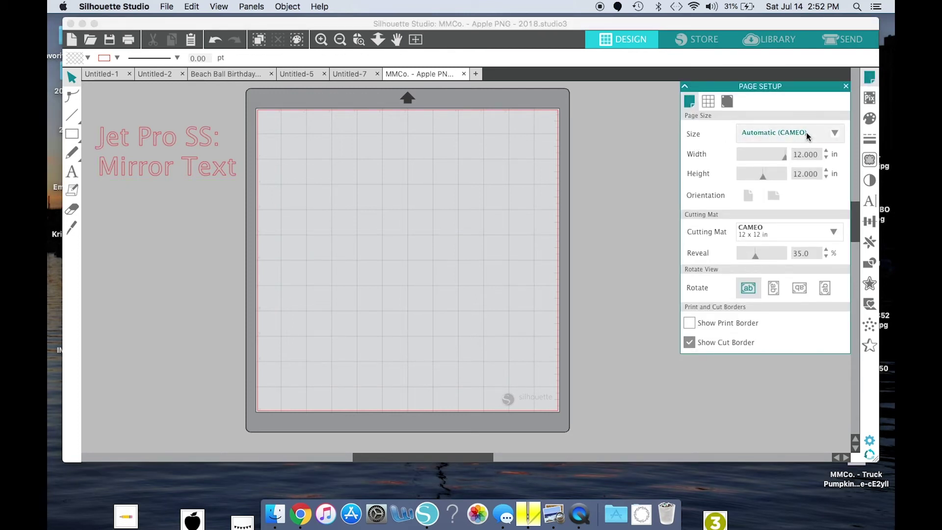
{"action": "left_click", "coordinate": [807, 132]}
{"action": "left_click", "coordinate": [784, 225]}
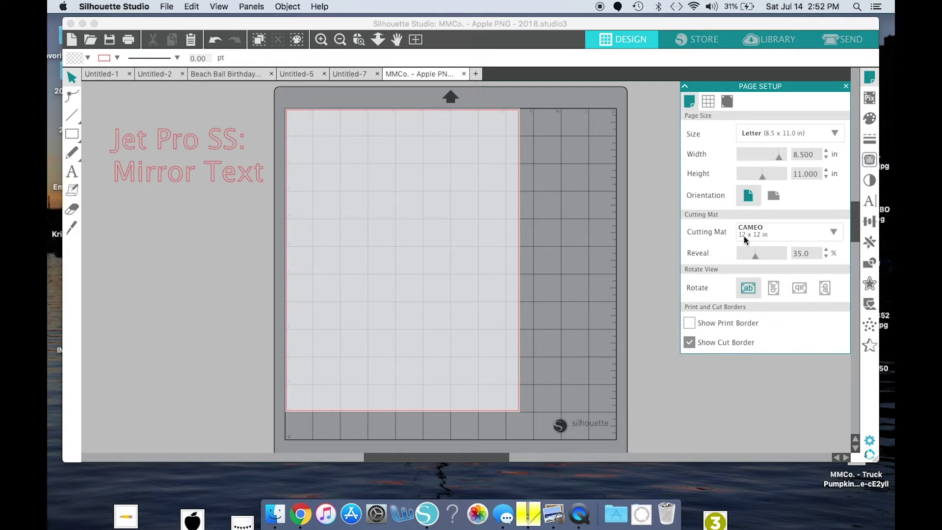
{"action": "left_click", "coordinate": [690, 324]}
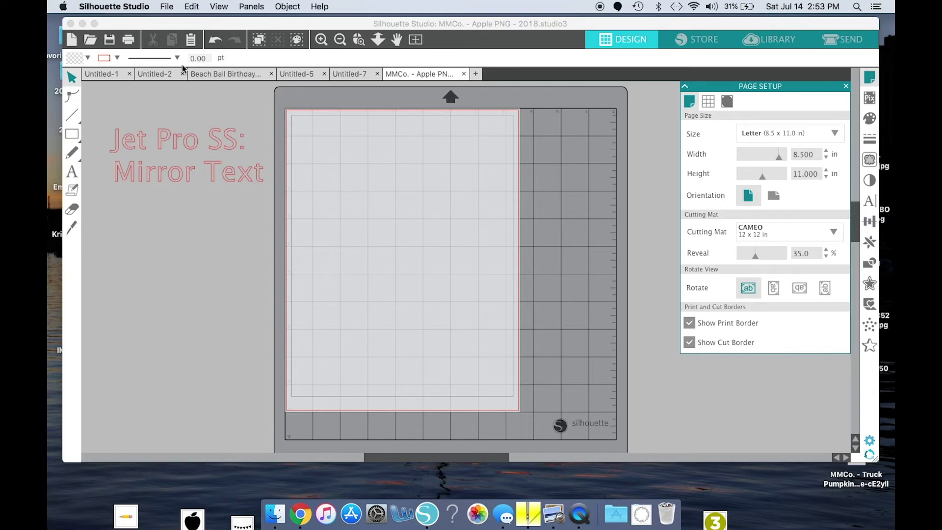
- Open the 'MMCo. - Apple PNG - 2018' file to bring the watercolor apple onto a page
{"action": "left_click", "coordinate": [167, 7]}
{"action": "mouse_move", "coordinate": [230, 107]}
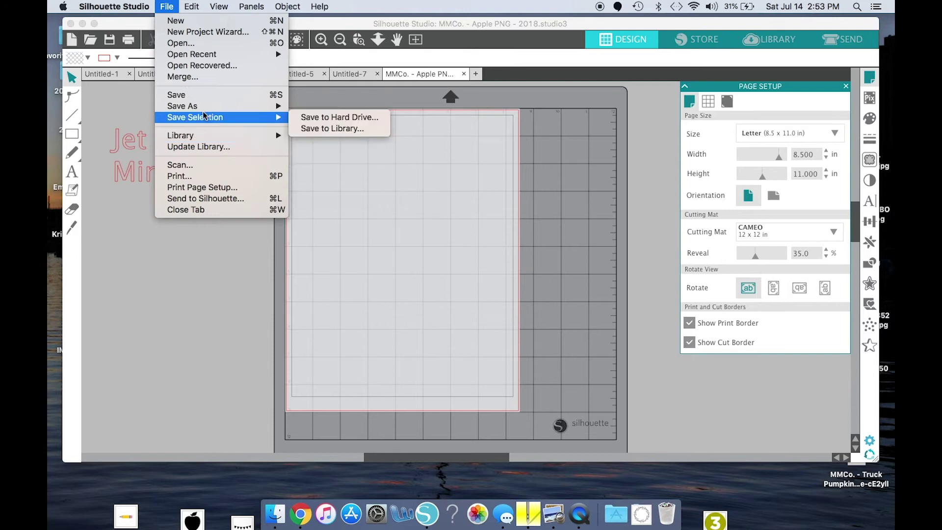
{"action": "left_click", "coordinate": [201, 44]}
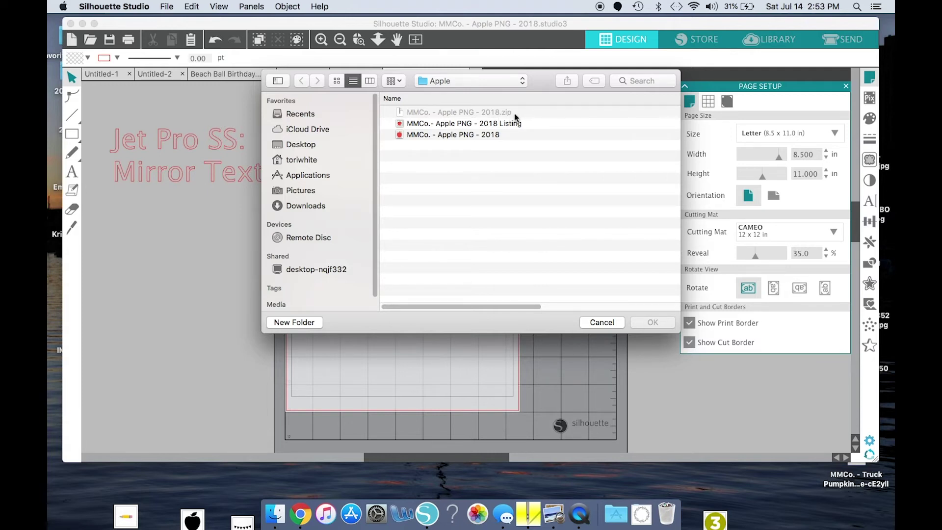
{"action": "left_click", "coordinate": [475, 136]}
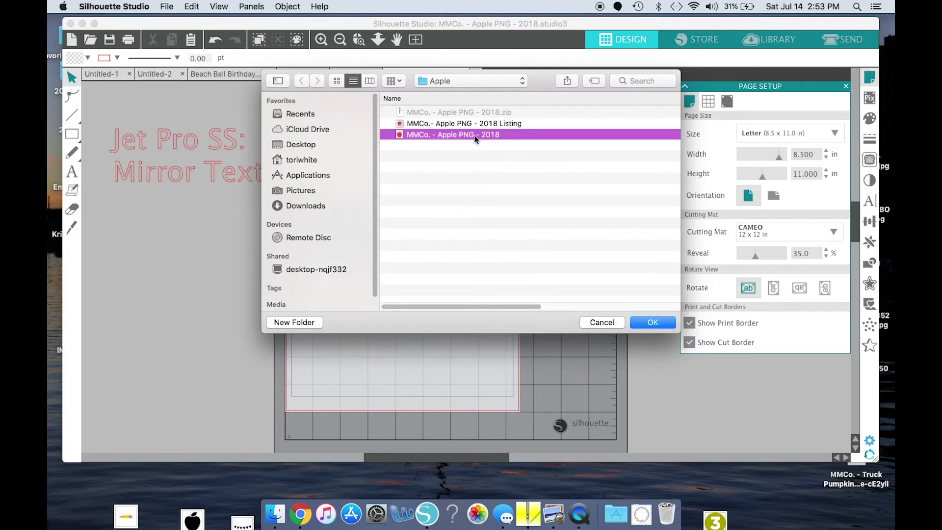
{"action": "left_click", "coordinate": [654, 324]}
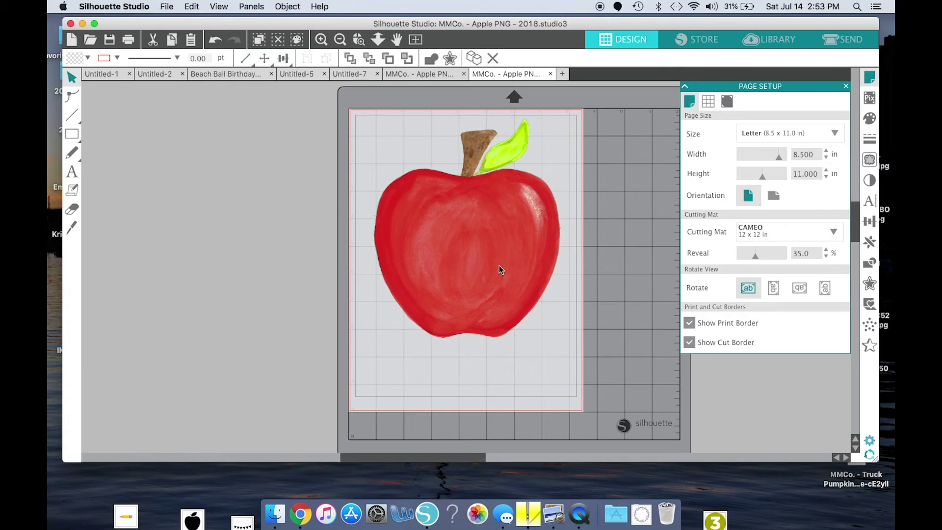
- Shrink the apple to about 5 inches wide and move it toward the page's top left
{"action": "left_click", "coordinate": [498, 266]}
{"action": "left_click_drag", "start_coordinate": [482, 289], "coordinate": [481, 291]}
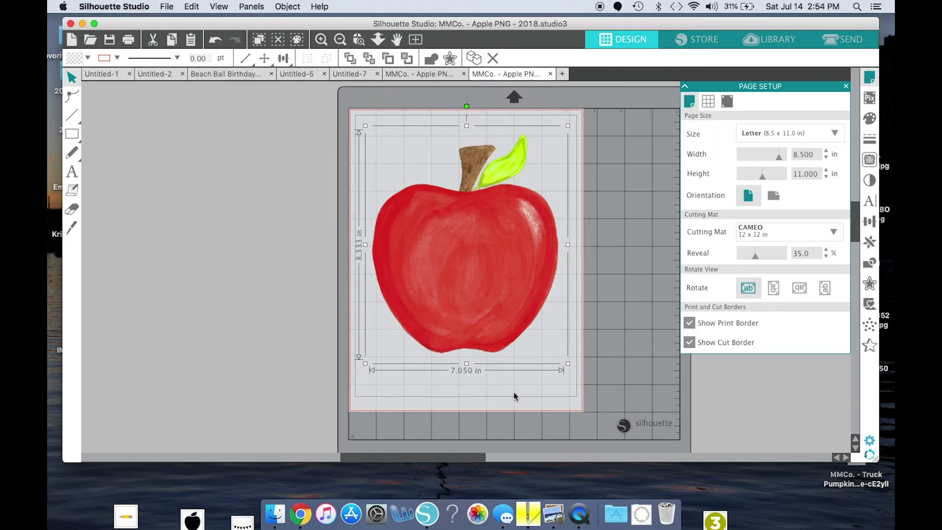
{"action": "left_click_drag", "start_coordinate": [567, 364], "coordinate": [500, 284]}
{"action": "left_click_drag", "start_coordinate": [453, 231], "coordinate": [448, 221]}
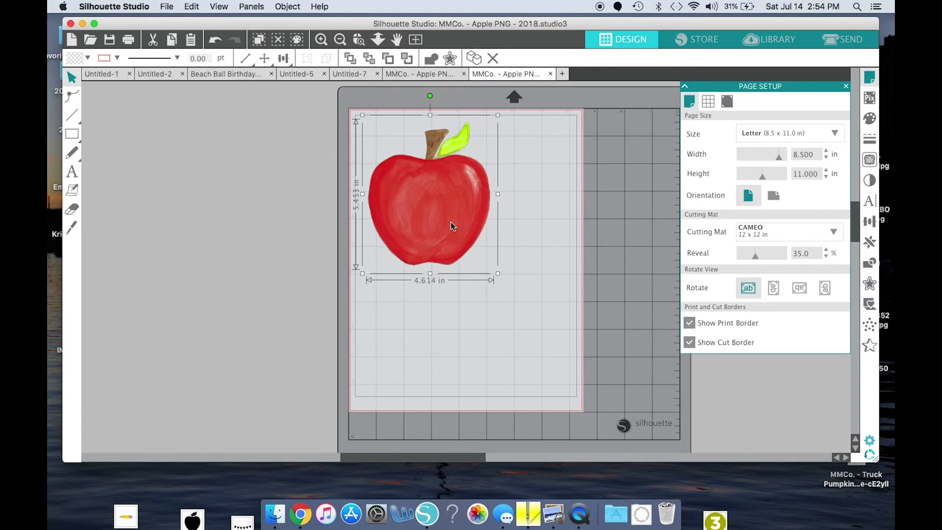
- Duplicate the apple, then delete the lower copy and undo back to a single apple
{"action": "key", "text": "super+d"}
{"action": "left_click_drag", "start_coordinate": [451, 221], "coordinate": [510, 323]}
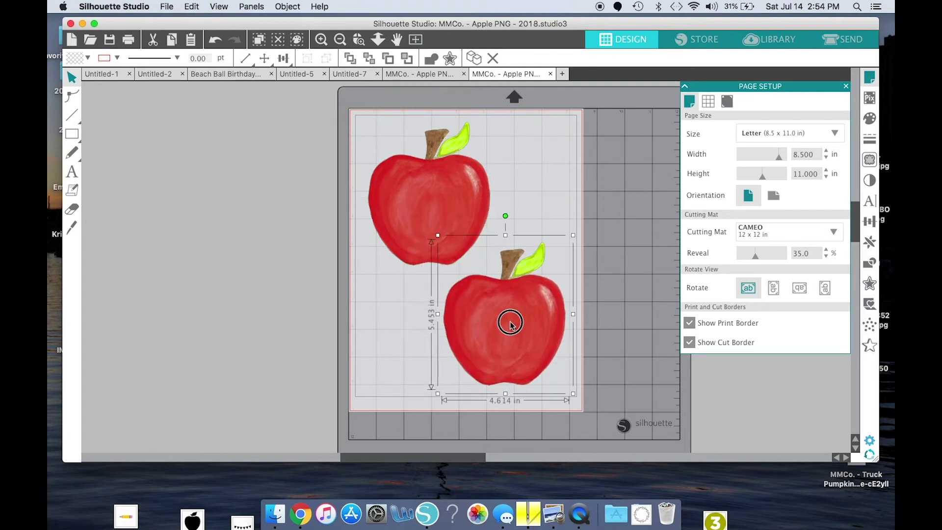
{"action": "left_click_drag", "start_coordinate": [418, 204], "coordinate": [415, 199]}
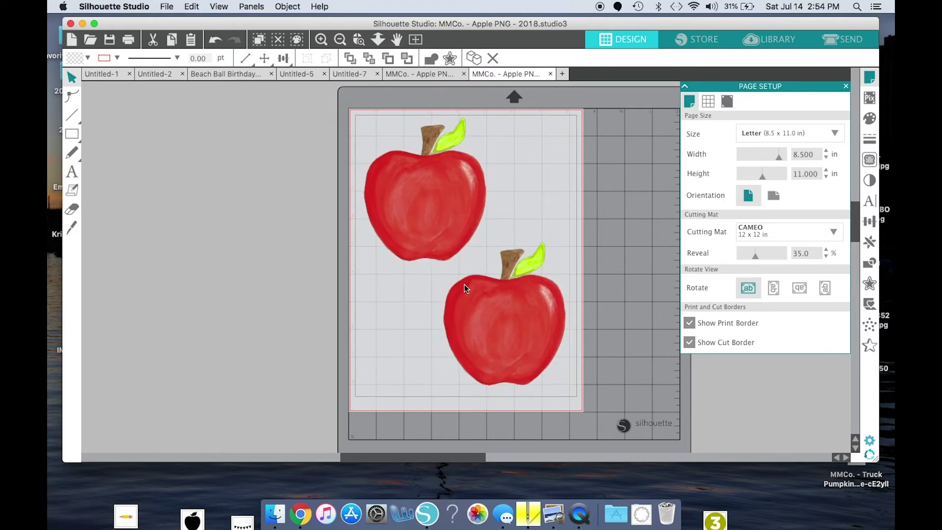
{"action": "key", "text": "super+z"}
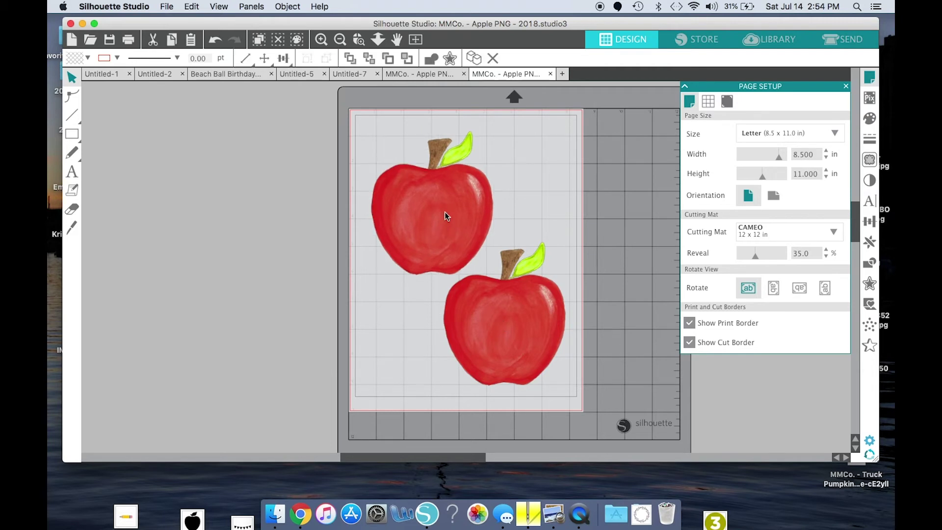
{"action": "left_click", "coordinate": [490, 310]}
{"action": "key", "text": "Delete"}
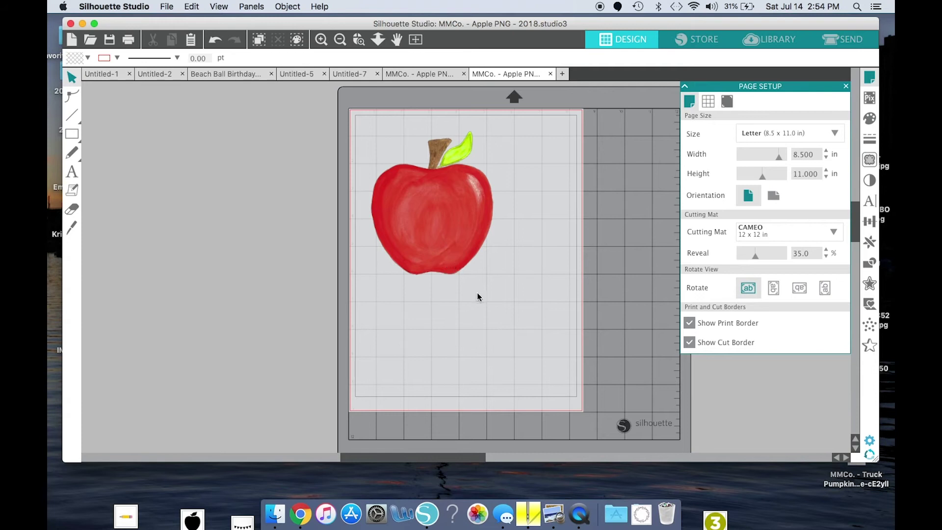
{"action": "key", "text": "super+z"}
- Enlarge the apple to about 6.6 in wide and add 'Tori' text, about 3.8 in wide, below it
{"action": "left_click_drag", "start_coordinate": [522, 313], "coordinate": [574, 373]}
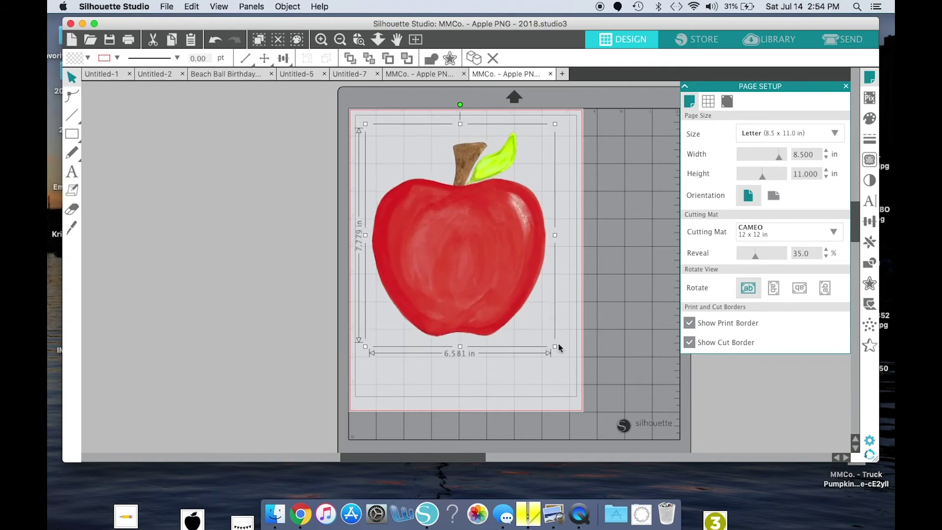
{"action": "left_click_drag", "start_coordinate": [496, 263], "coordinate": [499, 257]}
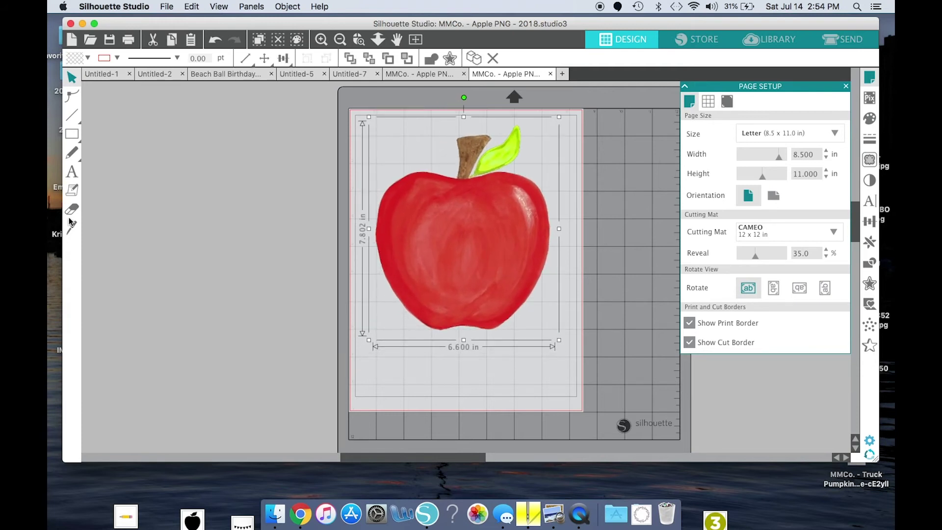
{"action": "left_click", "coordinate": [72, 172]}
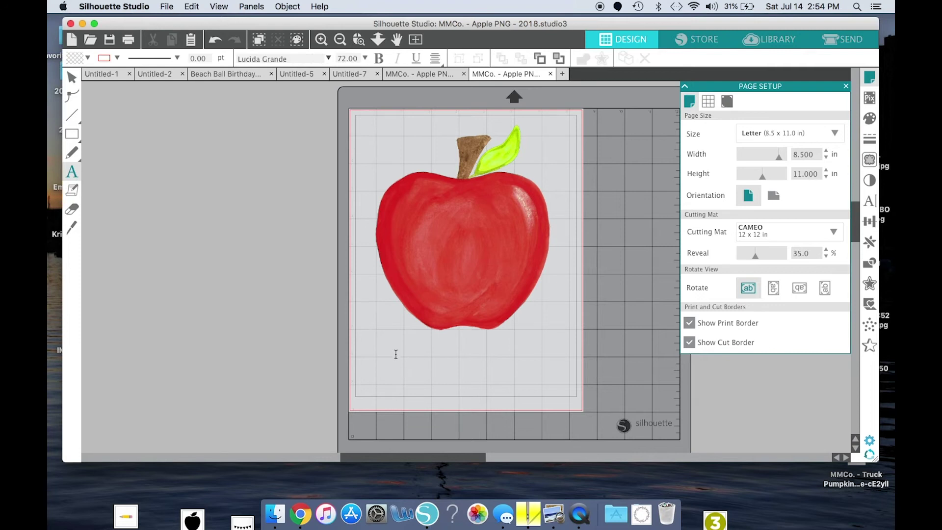
{"action": "left_click", "coordinate": [419, 377]}
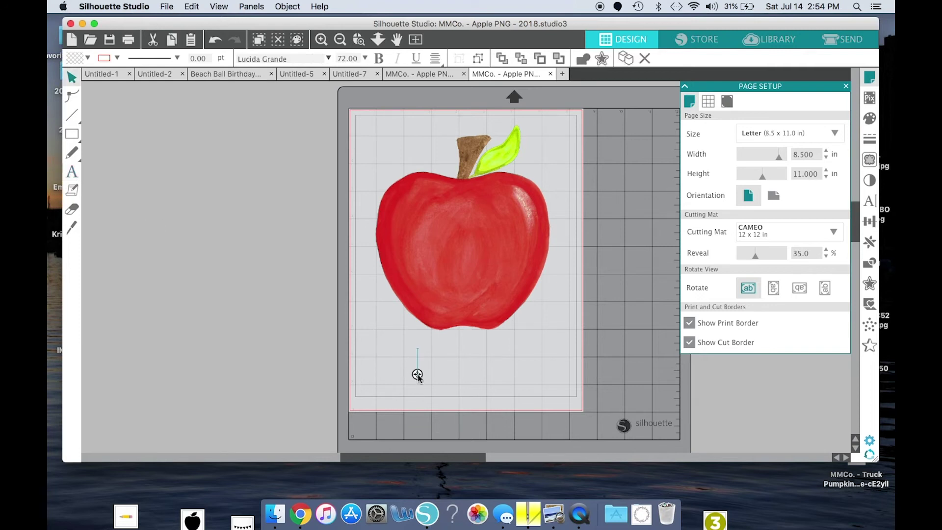
{"action": "type", "text": "Tori"}
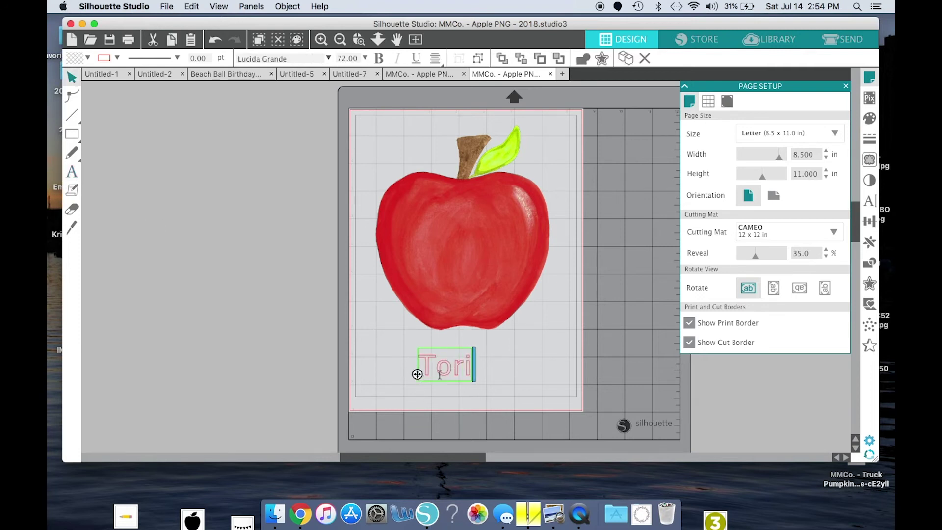
{"action": "left_click", "coordinate": [530, 375]}
{"action": "left_click_drag", "start_coordinate": [467, 371], "coordinate": [485, 365]}
{"action": "left_click_drag", "start_coordinate": [508, 329], "coordinate": [545, 303]}
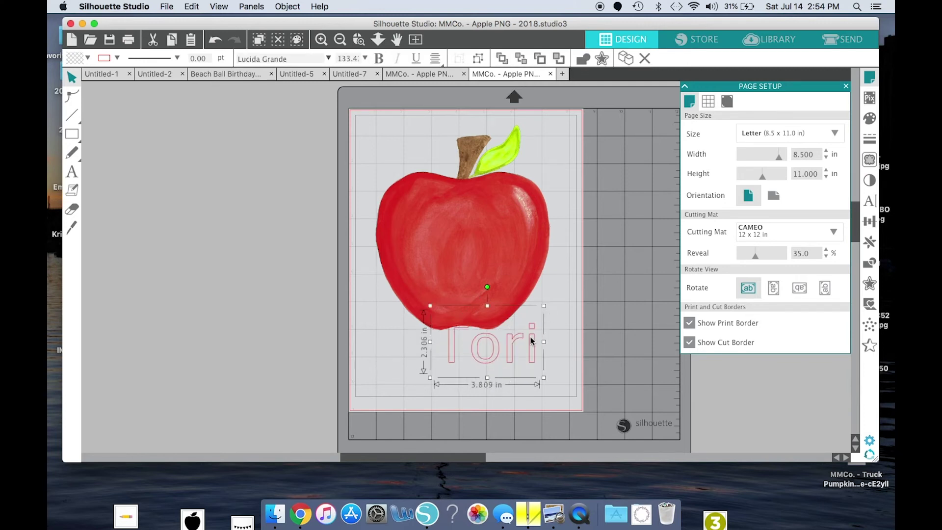
{"action": "left_click_drag", "start_coordinate": [488, 362], "coordinate": [475, 379]}
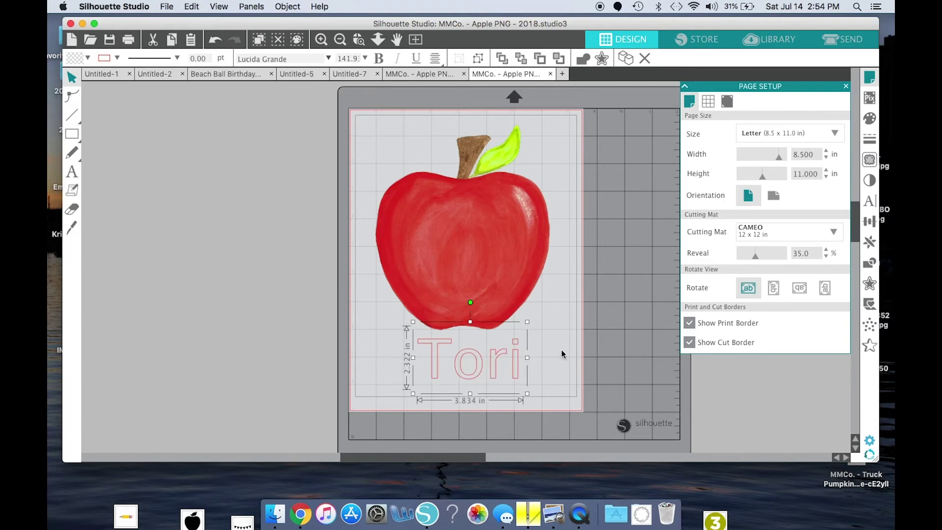
- Give the Tori text a bright green fill (#55FF05)
{"action": "left_click", "coordinate": [873, 121]}
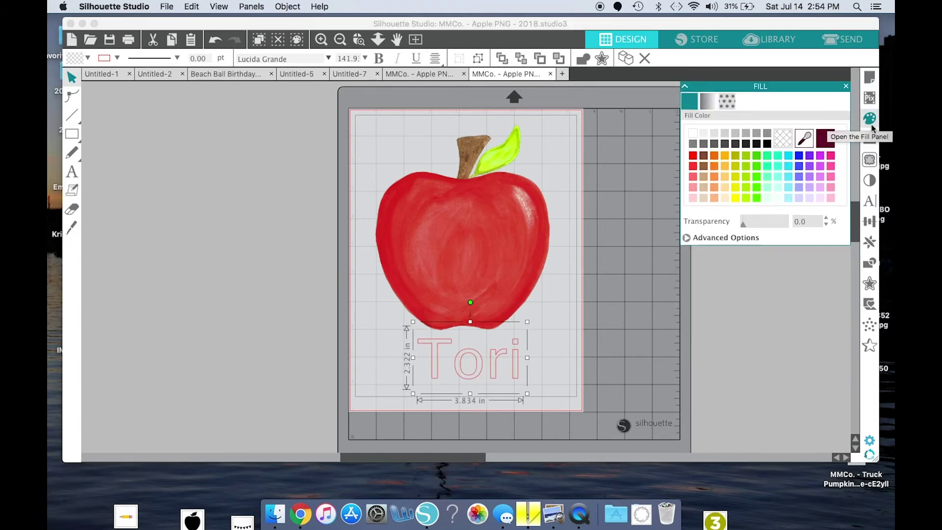
{"action": "left_click", "coordinate": [759, 198]}
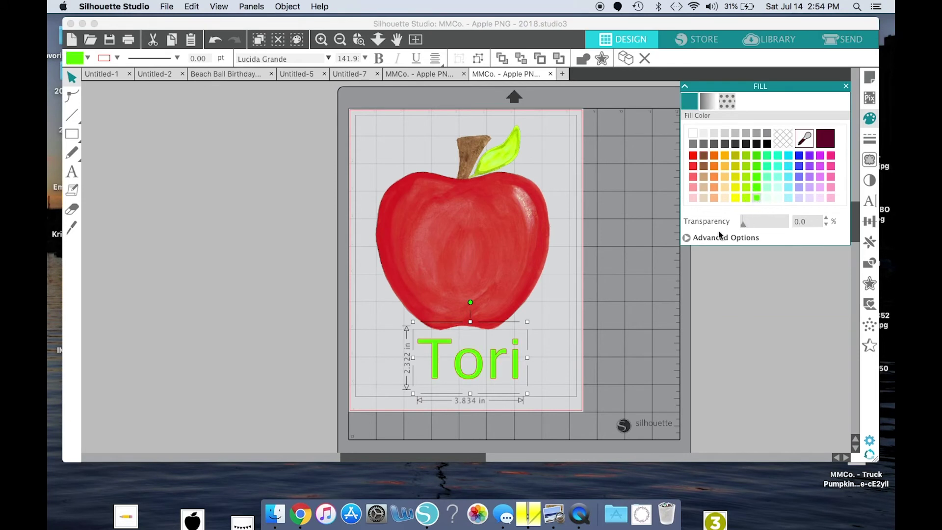
{"action": "left_click", "coordinate": [694, 237]}
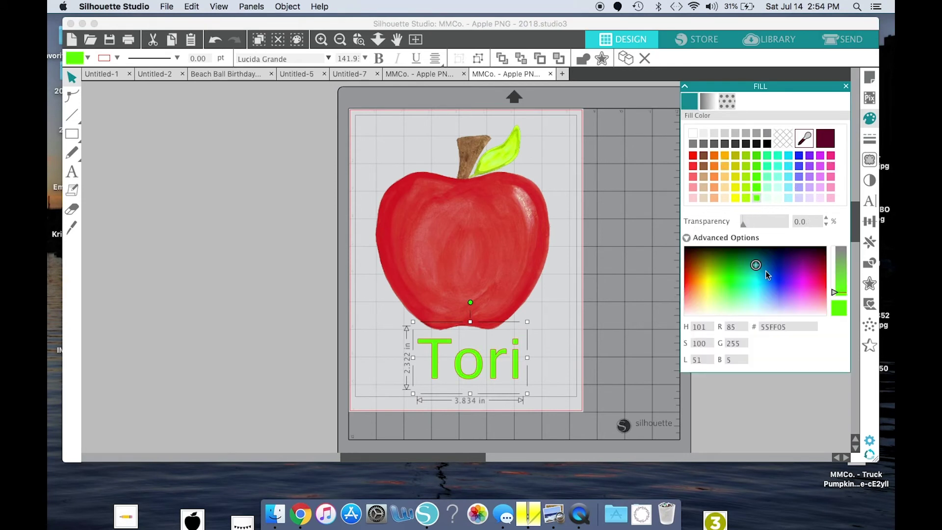
{"action": "mouse_move", "coordinate": [758, 308]}
{"action": "left_mouse_down"}
{"action": "mouse_move", "coordinate": [802, 282]}
{"action": "mouse_move", "coordinate": [801, 255]}
{"action": "mouse_move", "coordinate": [791, 251]}
{"action": "left_mouse_up"}
{"action": "left_click", "coordinate": [757, 197]}
- Set the Tori text's line colour to light green to match its fill
{"action": "left_click", "coordinate": [875, 142]}
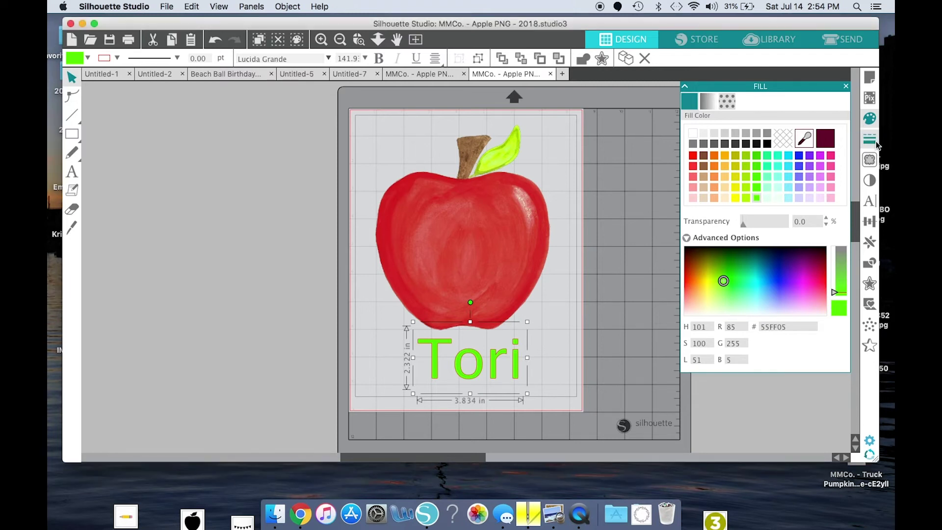
{"action": "left_click", "coordinate": [876, 141]}
{"action": "left_click", "coordinate": [712, 105]}
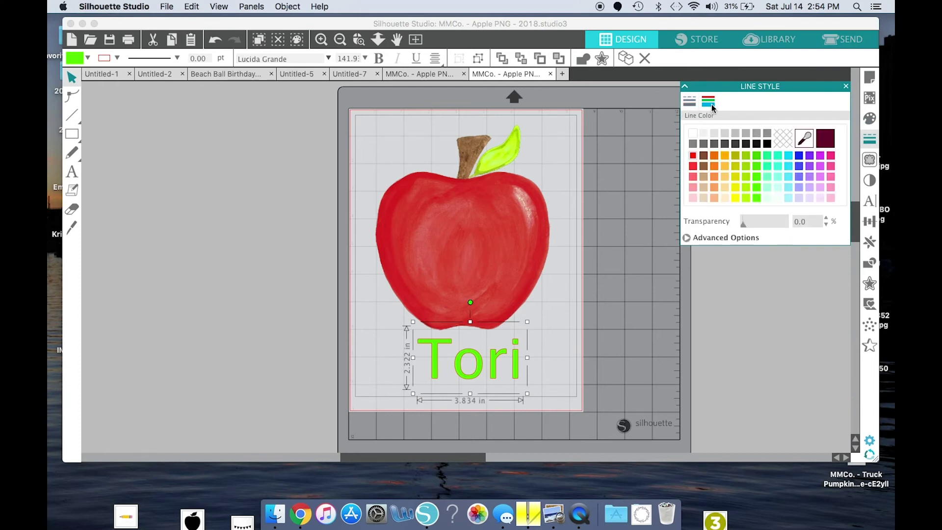
{"action": "left_click", "coordinate": [758, 198]}
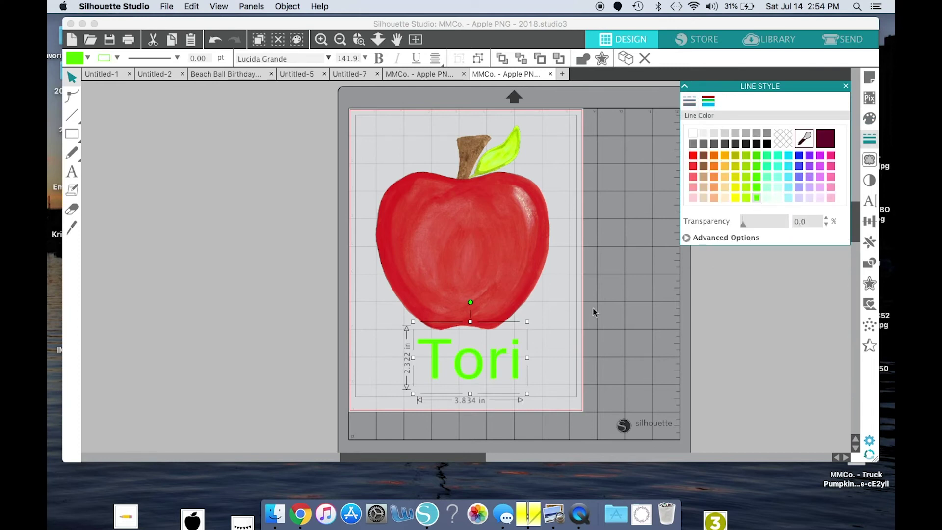
{"action": "left_click", "coordinate": [567, 358]}
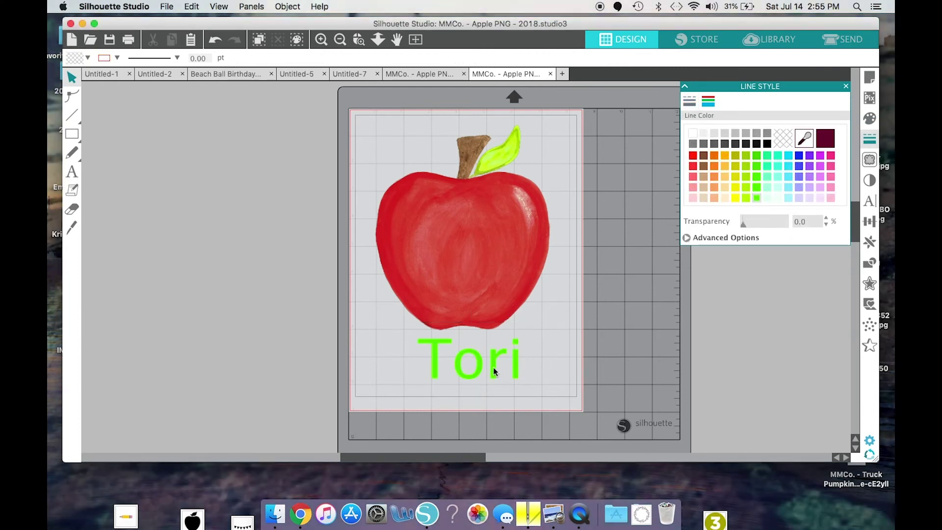
- Change Tori's font to LillyBelle and move the text up across the apple's body
{"action": "left_click", "coordinate": [494, 371]}
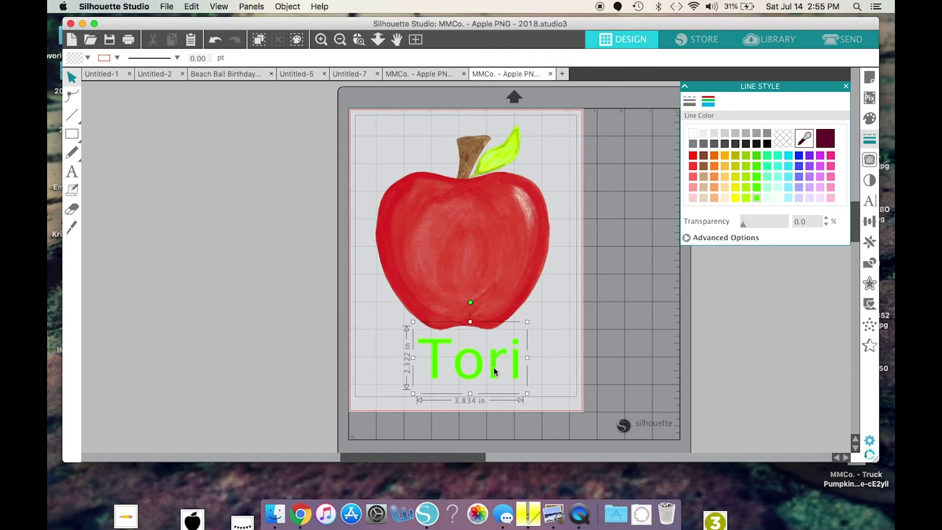
{"action": "left_click", "coordinate": [872, 206]}
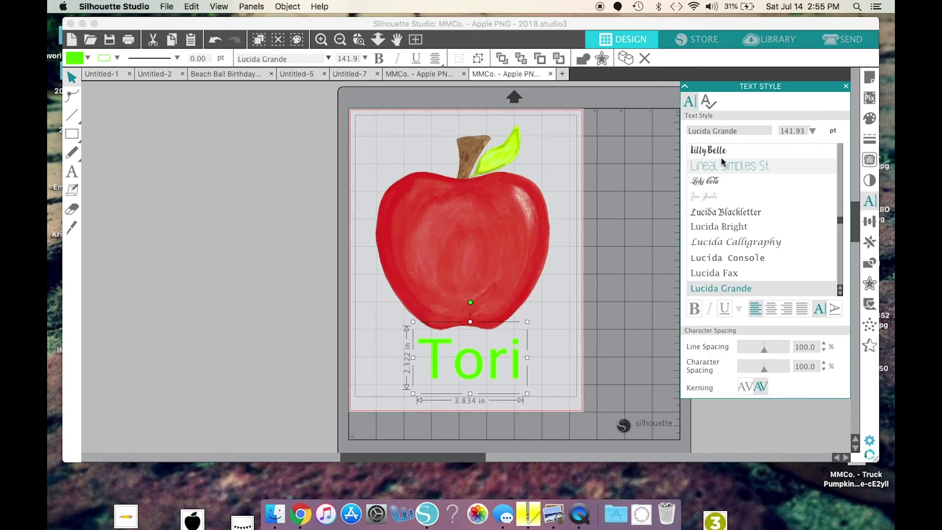
{"action": "left_click", "coordinate": [709, 150]}
{"action": "left_click", "coordinate": [531, 365]}
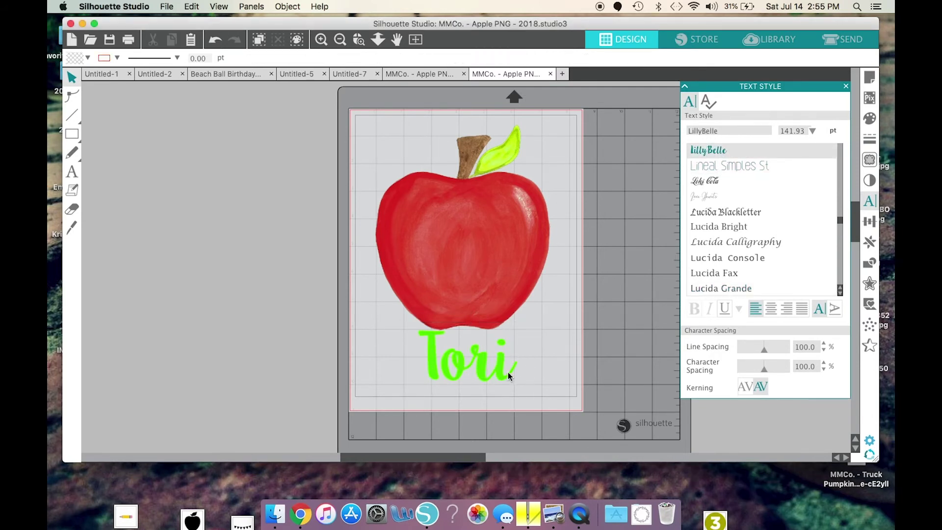
{"action": "left_click_drag", "start_coordinate": [508, 372], "coordinate": [504, 261]}
{"action": "left_click", "coordinate": [498, 257]}
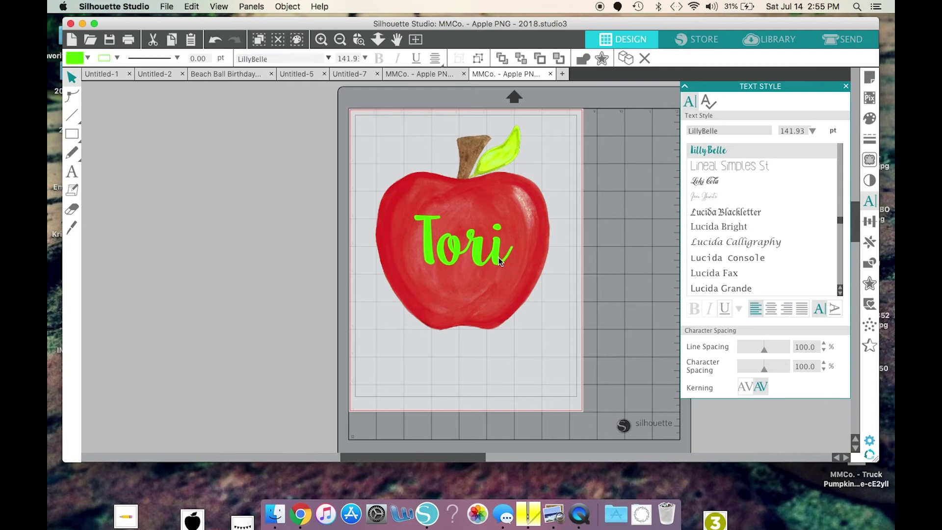
{"action": "left_click", "coordinate": [538, 338]}
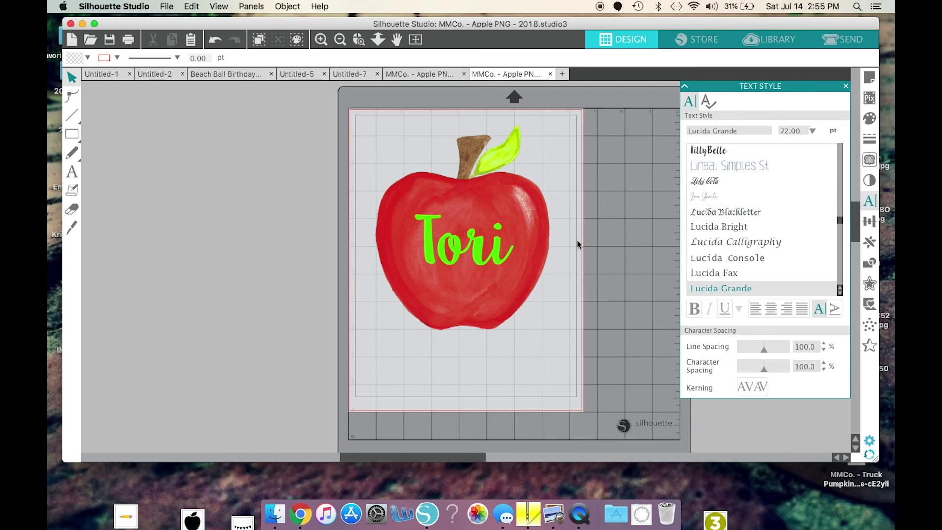
- Select the apple and Tori text together, then dismiss the menu and clear the selection
{"action": "left_click_drag", "start_coordinate": [368, 143], "coordinate": [530, 320]}
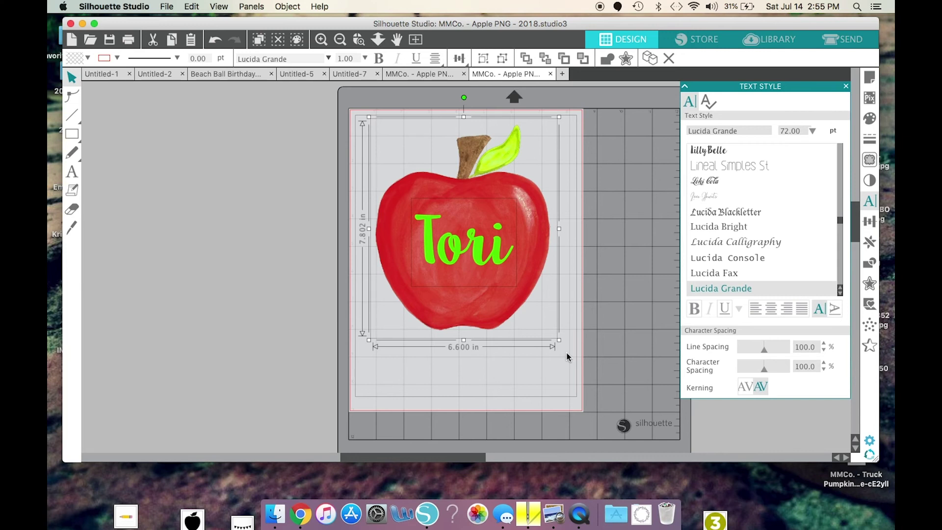
{"action": "right_click", "coordinate": [498, 303]}
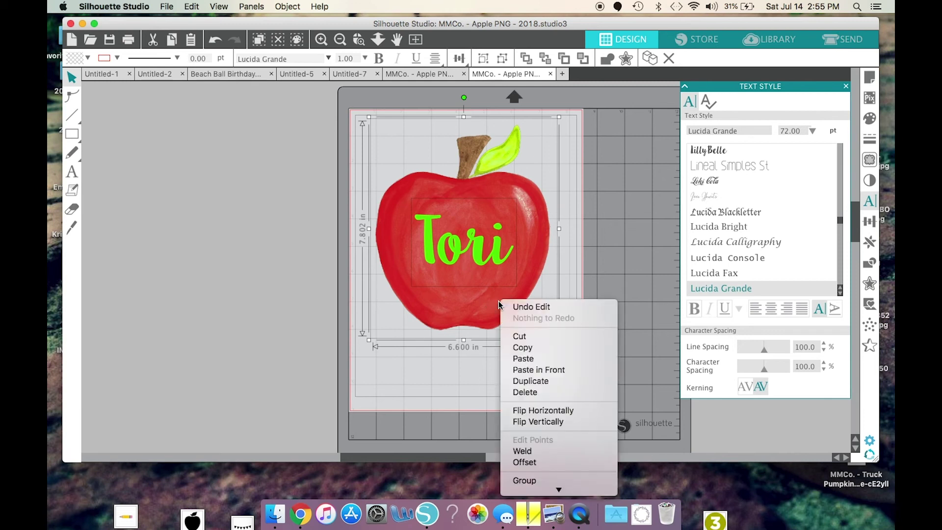
{"action": "left_click", "coordinate": [435, 370]}
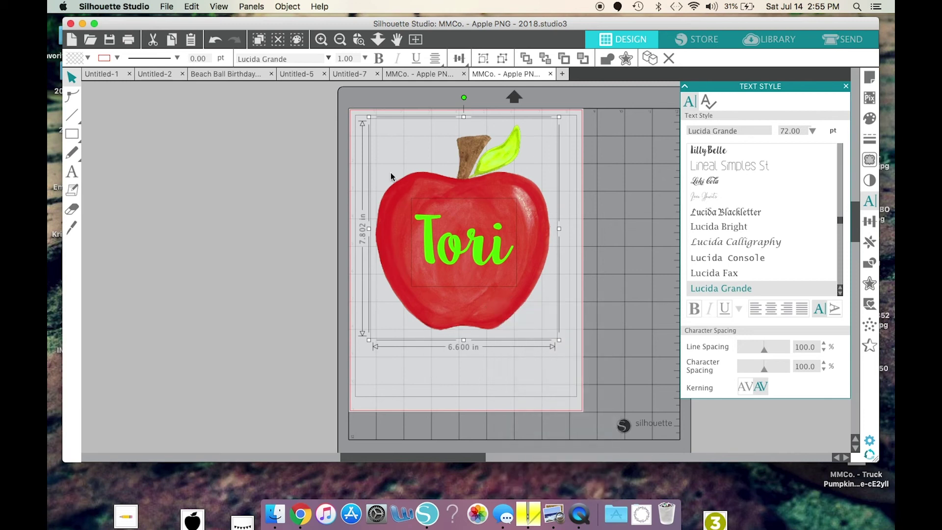
{"action": "left_click", "coordinate": [334, 127]}
{"action": "left_click", "coordinate": [553, 336]}
{"action": "left_click", "coordinate": [326, 137]}
- Flip the apple and Tori horizontally, then drag the mirrored text off the page to the left
{"action": "left_click_drag", "start_coordinate": [357, 127], "coordinate": [564, 338]}
{"action": "right_click", "coordinate": [461, 252]}
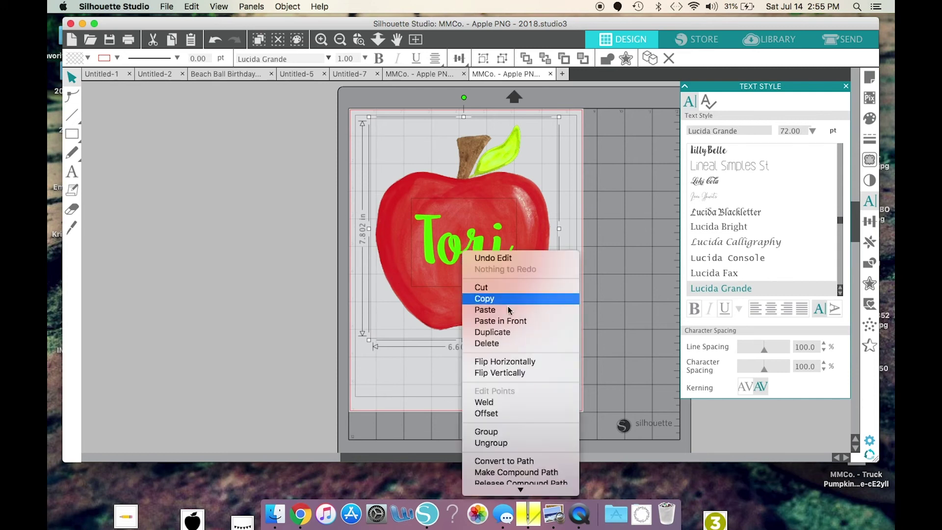
{"action": "left_click", "coordinate": [507, 362]}
{"action": "left_click", "coordinate": [507, 355]}
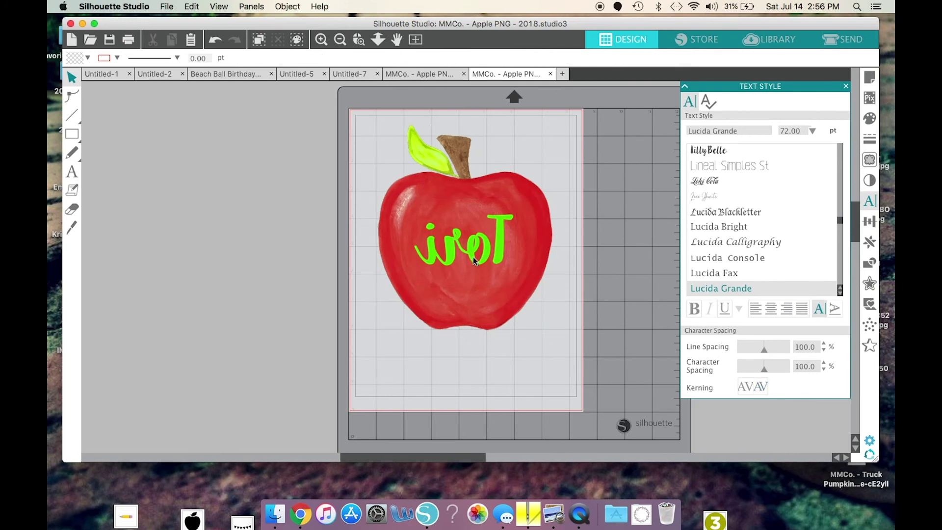
{"action": "left_click_drag", "start_coordinate": [473, 257], "coordinate": [198, 253]}
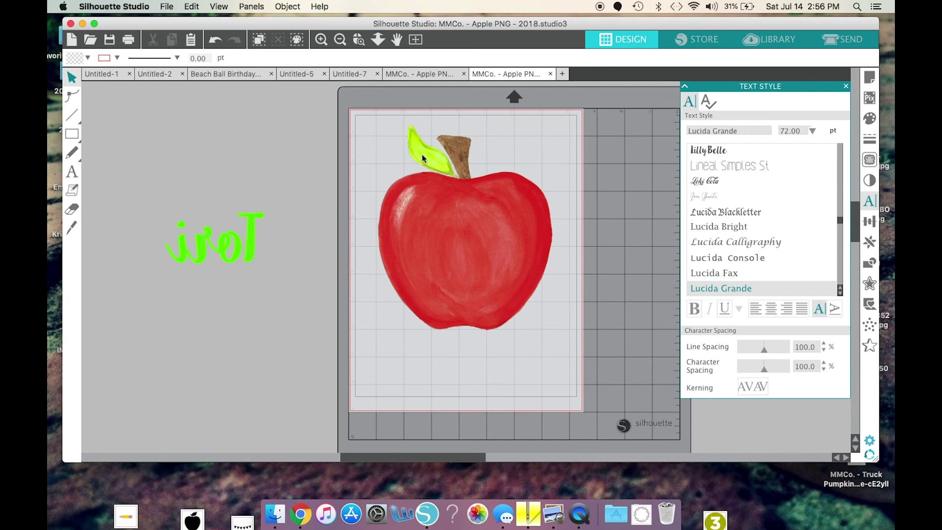
- Bring the mirrored Tori text back onto the flipped apple and nudge it until centred
{"action": "left_click_drag", "start_coordinate": [235, 256], "coordinate": [480, 249]}
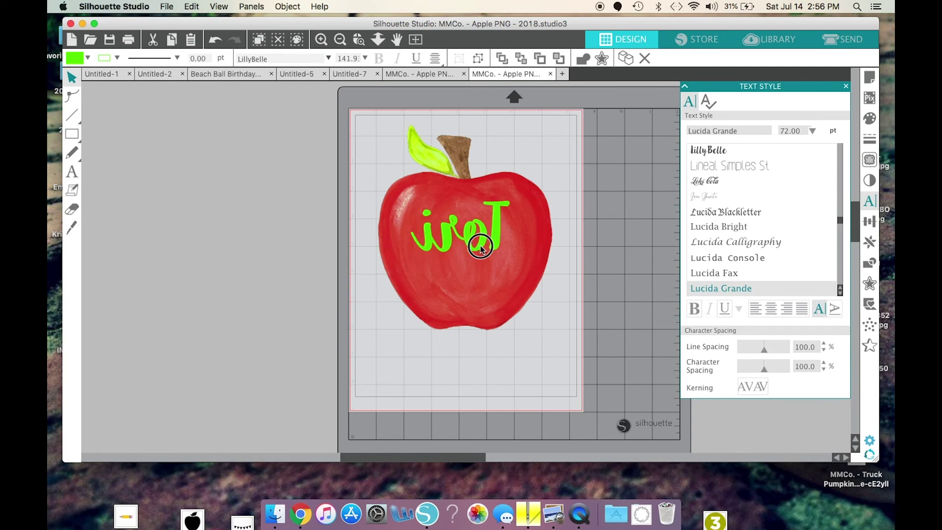
{"action": "left_click", "coordinate": [489, 305]}
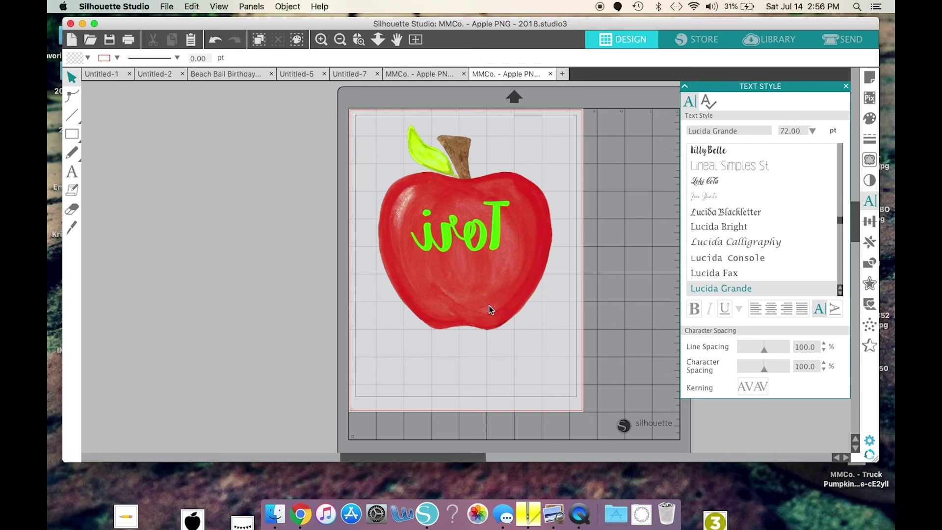
{"action": "left_click", "coordinate": [501, 219]}
{"action": "left_click", "coordinate": [469, 260], "text": "shift"}
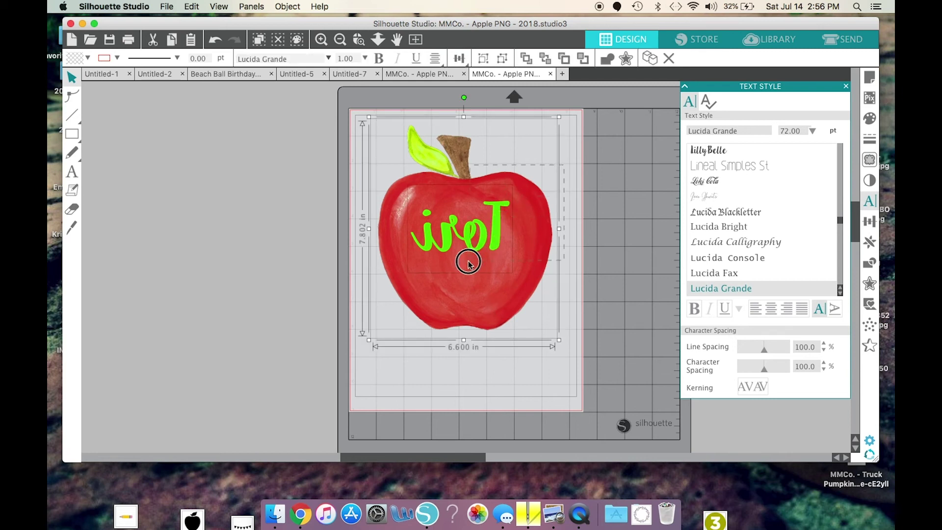
{"action": "left_click", "coordinate": [499, 381]}
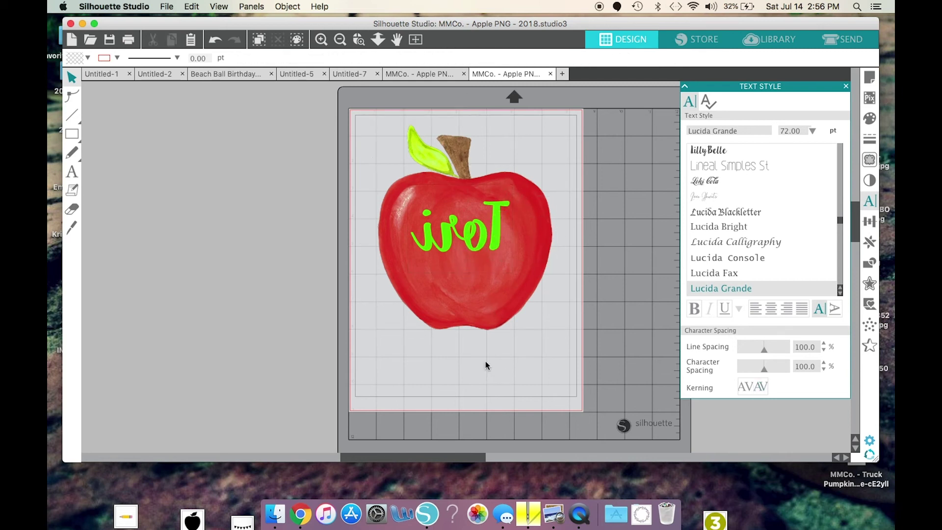
{"action": "left_click_drag", "start_coordinate": [470, 252], "coordinate": [465, 261]}
{"action": "left_click", "coordinate": [387, 305]}
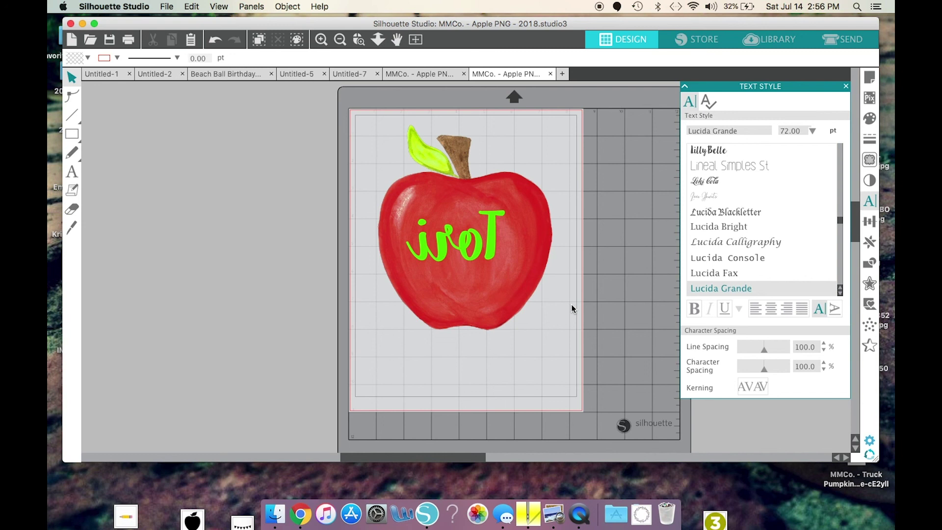
{"action": "left_click_drag", "start_coordinate": [490, 250], "coordinate": [497, 245]}
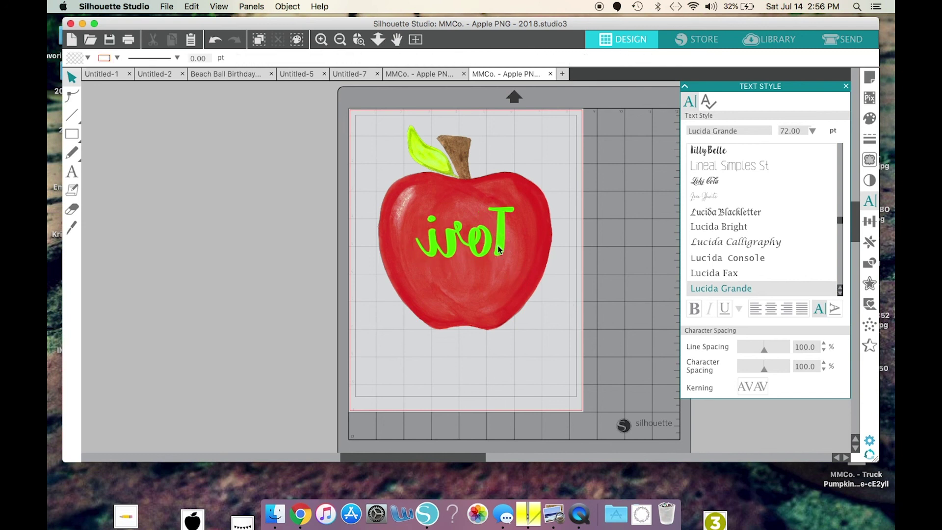
- Select the Fine Printing on Plain Paper print preset, then close the print dialog without printing
{"action": "left_click", "coordinate": [167, 7]}
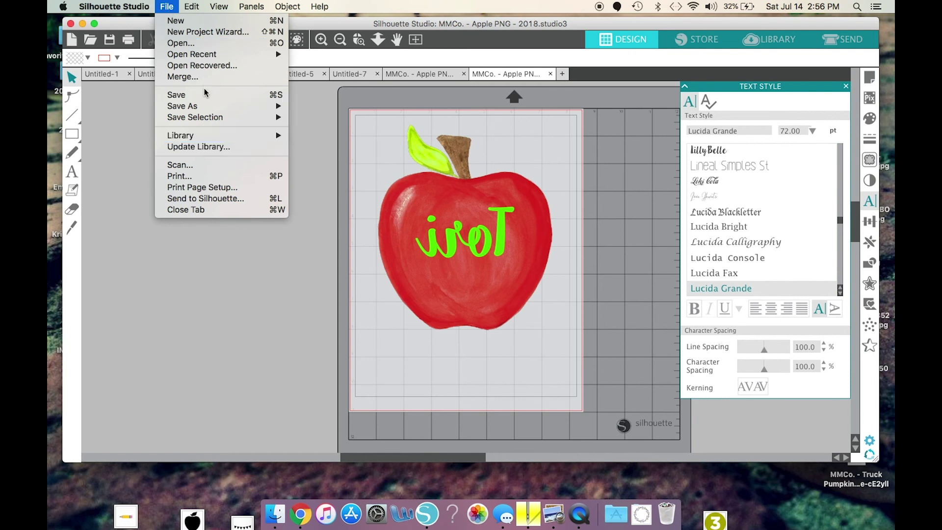
{"action": "left_click", "coordinate": [212, 177]}
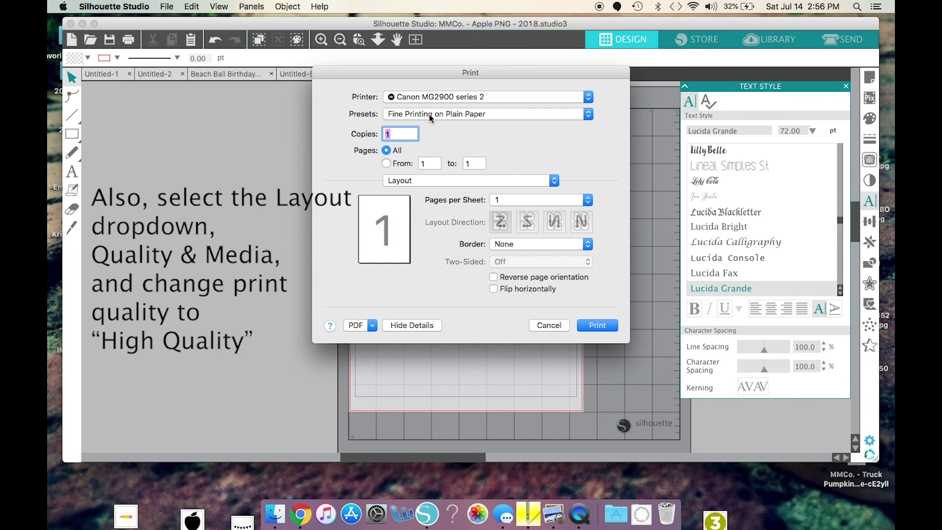
{"action": "left_click", "coordinate": [432, 114]}
{"action": "left_click", "coordinate": [422, 75]}
{"action": "left_click", "coordinate": [460, 116]}
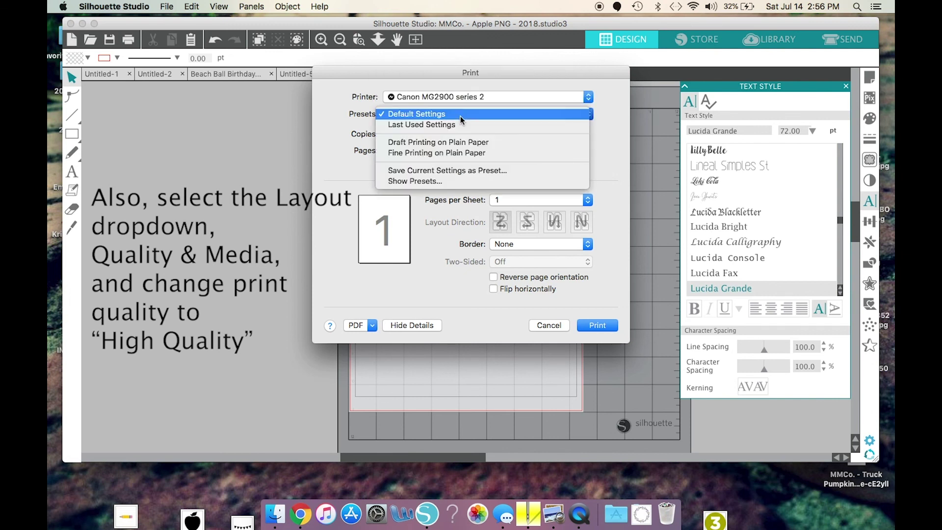
{"action": "left_click", "coordinate": [485, 154]}
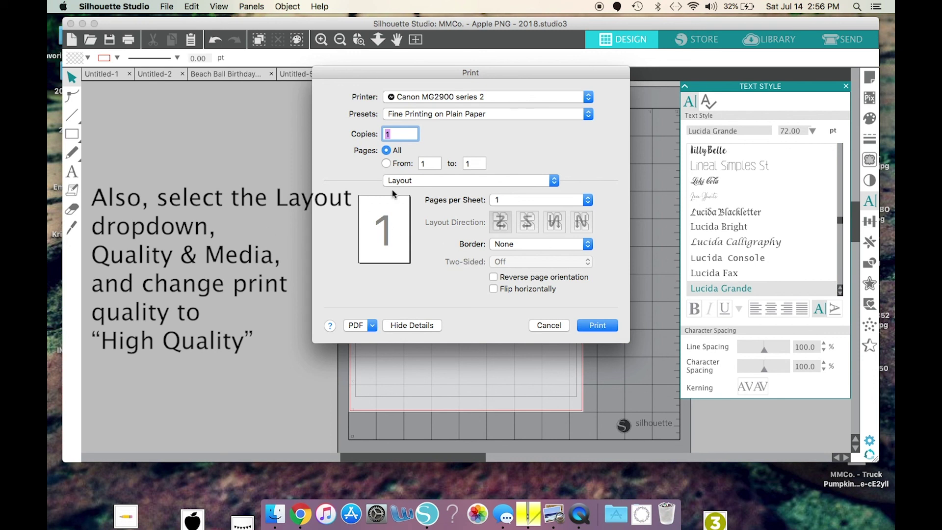
{"action": "left_click", "coordinate": [555, 326]}
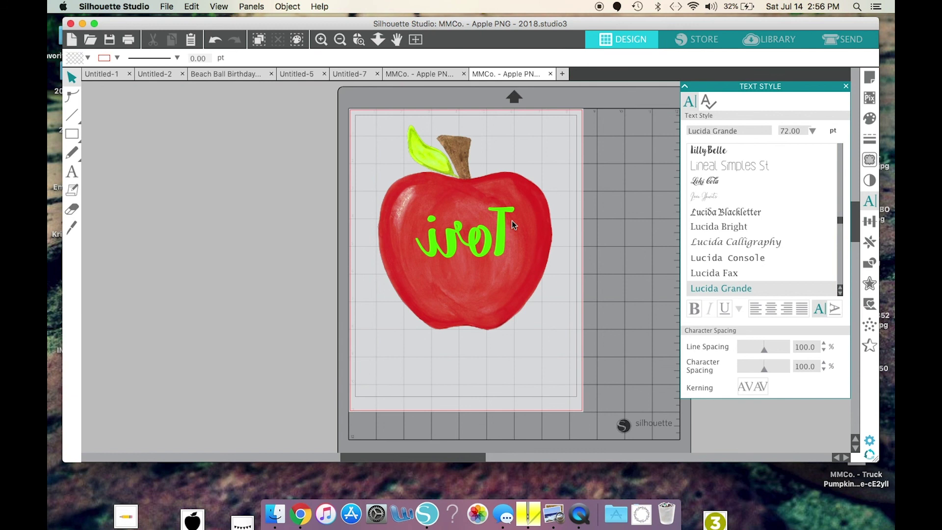